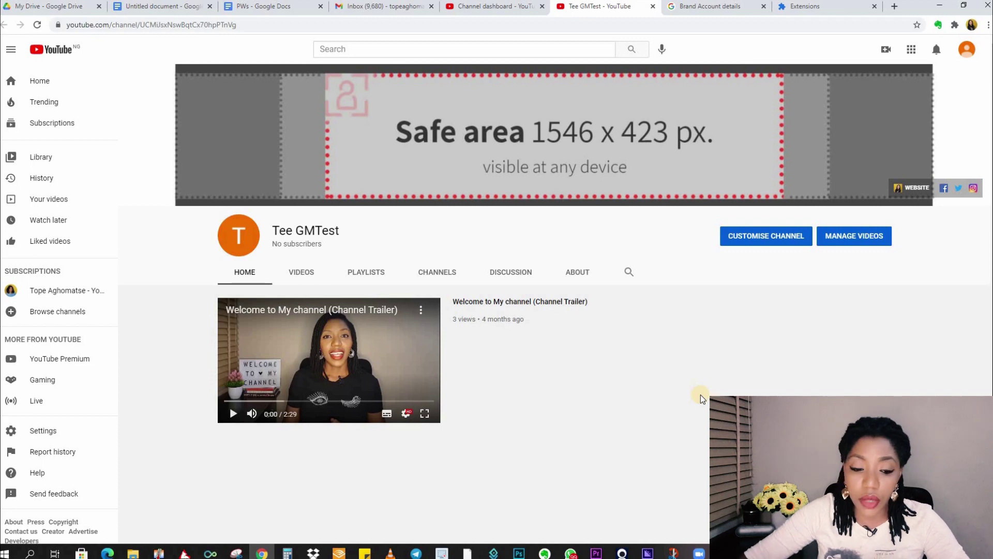
Go from the account menu to the Tee GMTest channel's YouTube Studio Settings.
{"action": "left_click", "coordinate": [967, 58]}
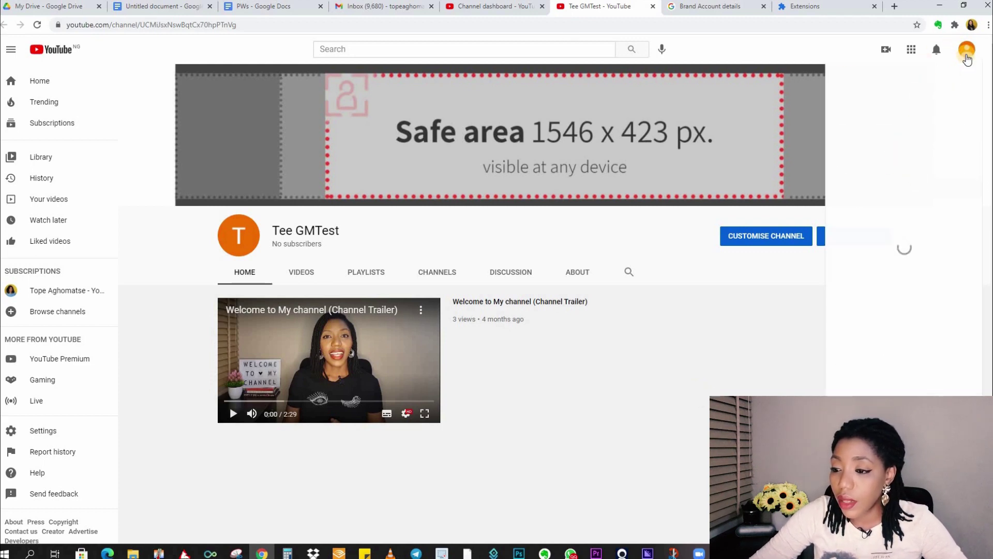
{"action": "left_click", "coordinate": [890, 165]}
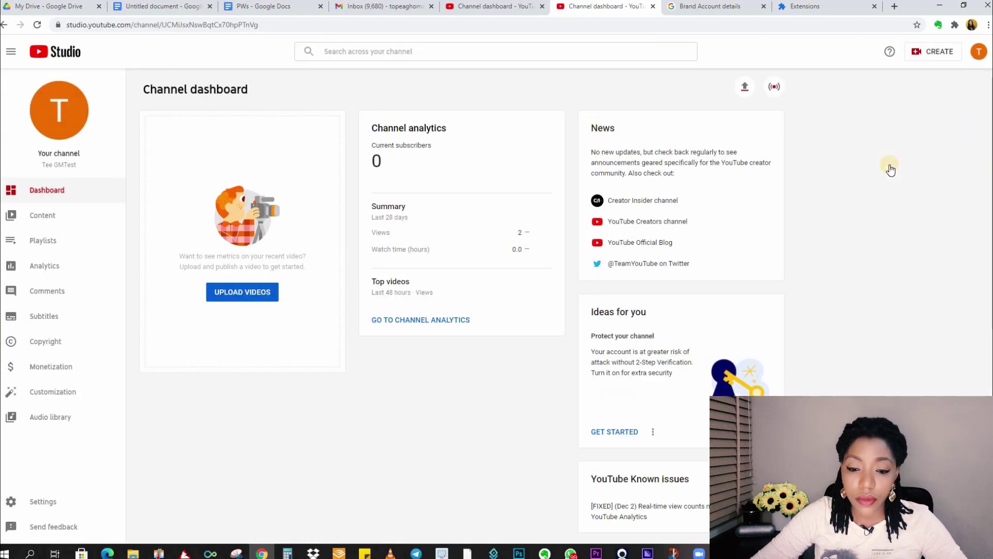
{"action": "left_click", "coordinate": [66, 503]}
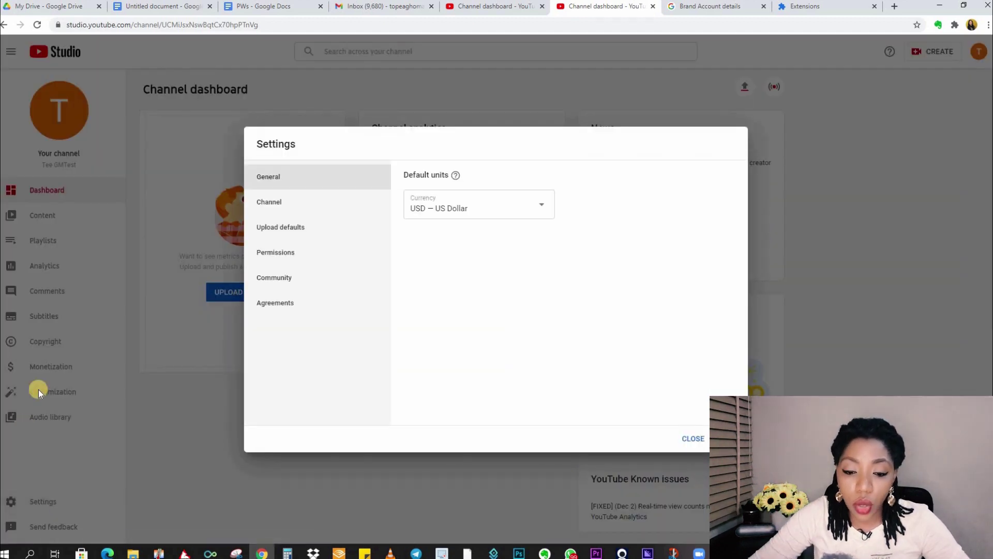
Switch the Settings dialog to its Permissions section.
{"action": "left_click", "coordinate": [293, 258]}
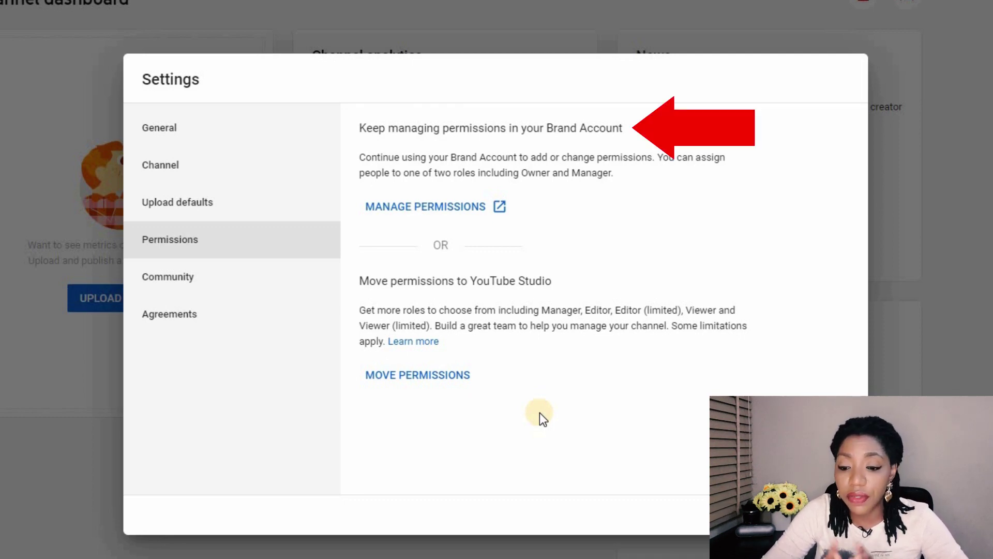
Follow Manage Permissions to the Brand Account and confirm identity with the account password.
{"action": "left_click", "coordinate": [475, 205]}
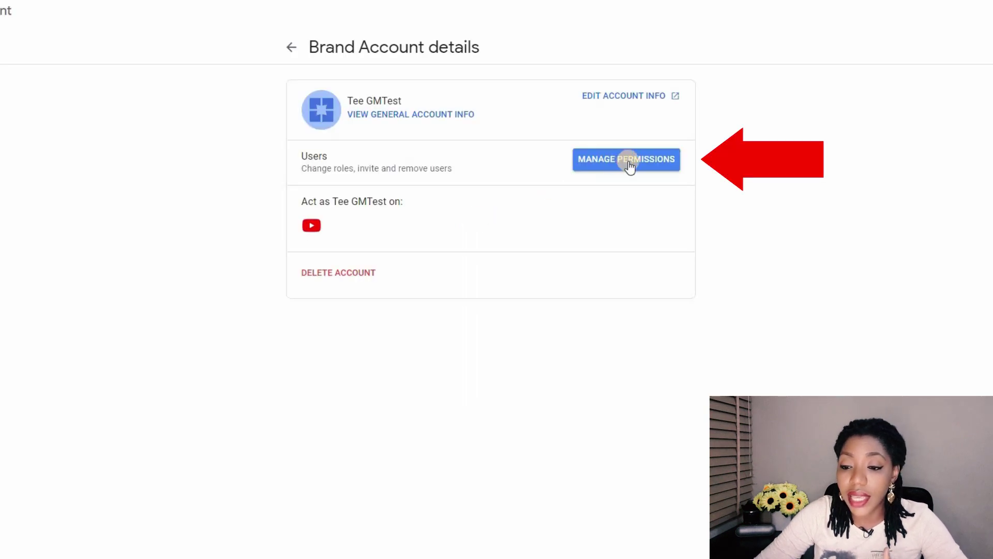
{"action": "left_click", "coordinate": [636, 164]}
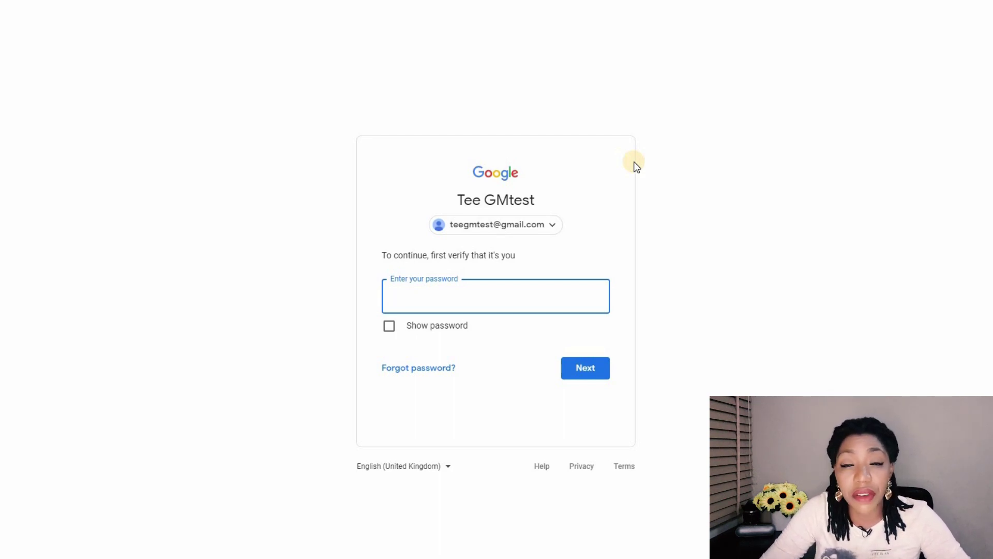
{"action": "type", "text": "••••••••••"}
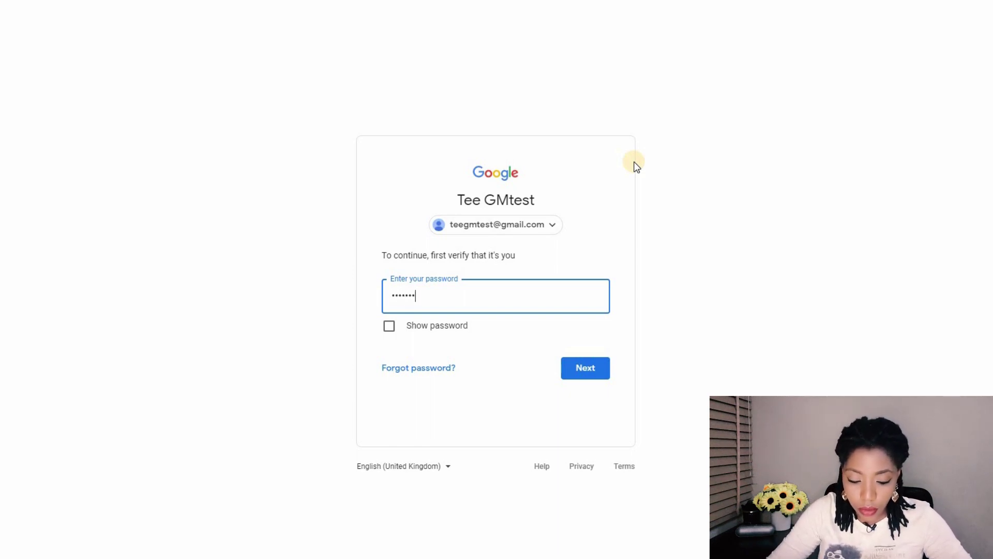
{"action": "left_click", "coordinate": [584, 368]}
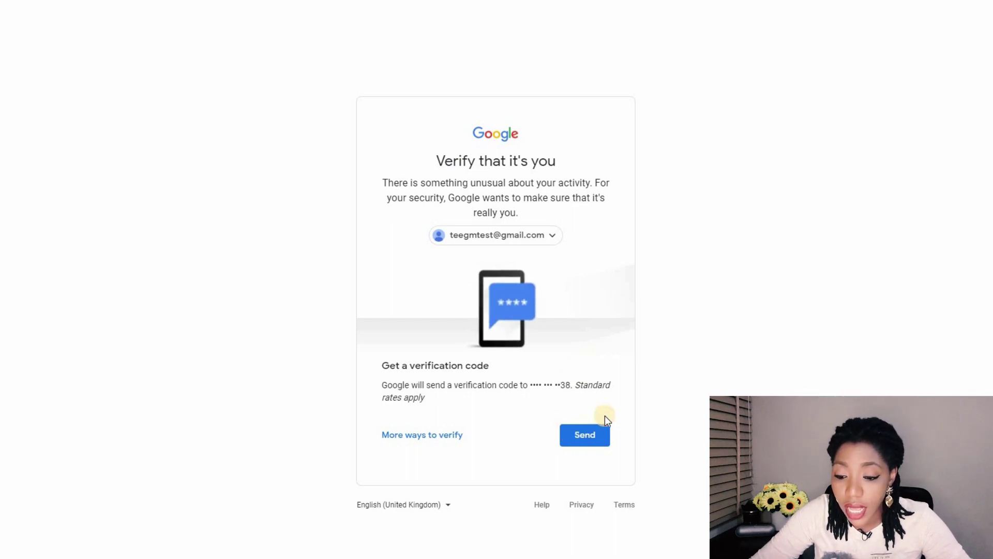
Finish verification with a code sent by text message.
{"action": "left_click", "coordinate": [586, 435]}
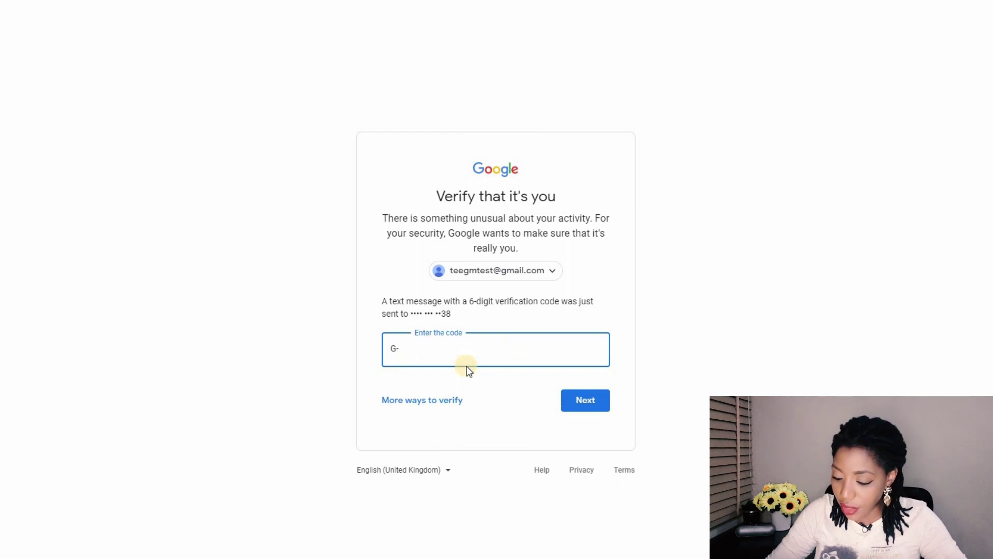
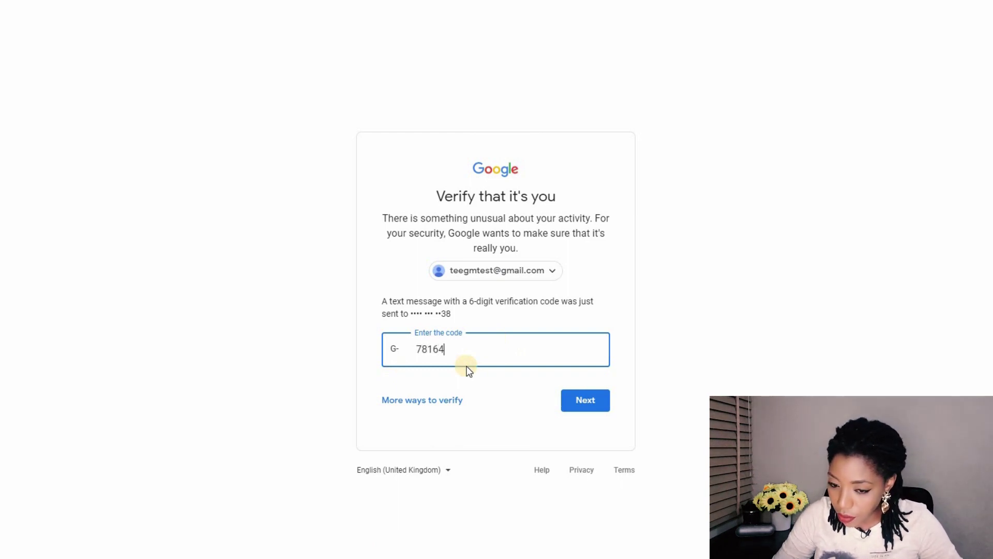
{"action": "left_click", "coordinate": [574, 402]}
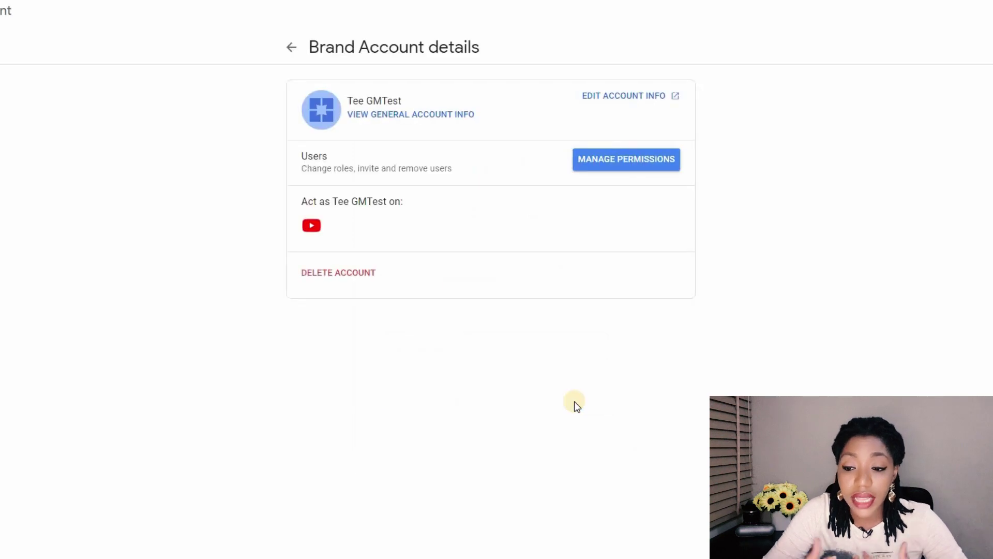
Add the second account's e-mail address as a new user with the Owner role and invite it.
{"action": "left_click", "coordinate": [621, 165]}
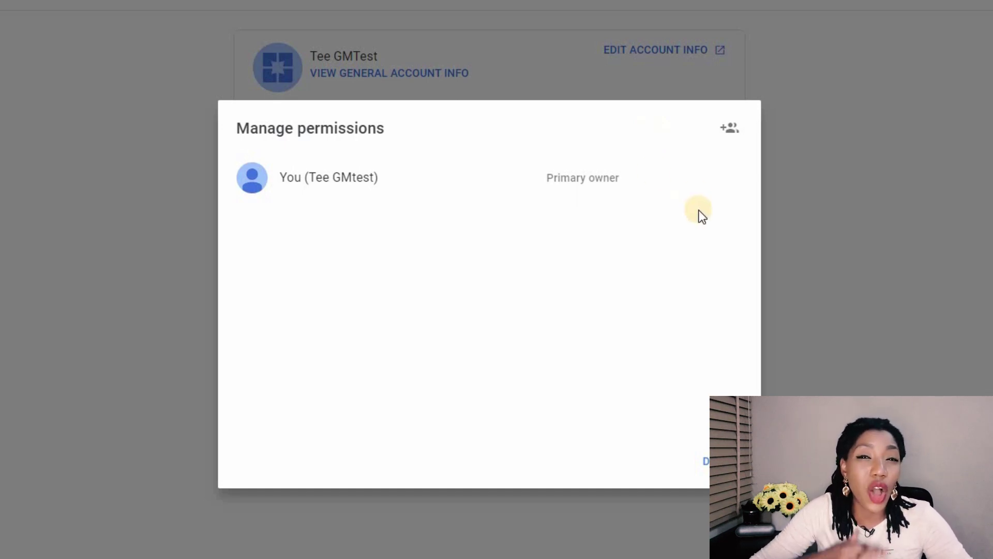
{"action": "left_click", "coordinate": [733, 131]}
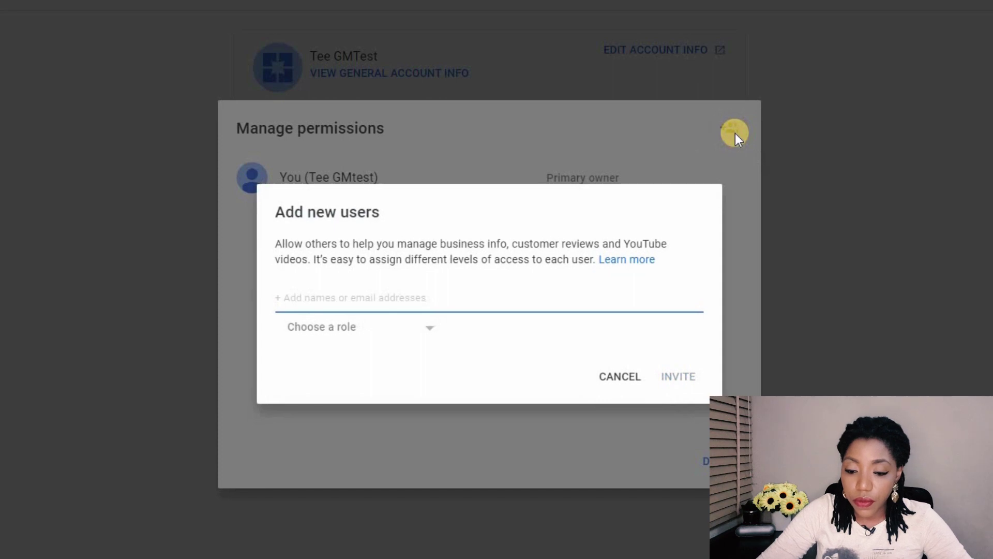
{"action": "left_click", "coordinate": [424, 304]}
{"action": "key", "text": "Return"}
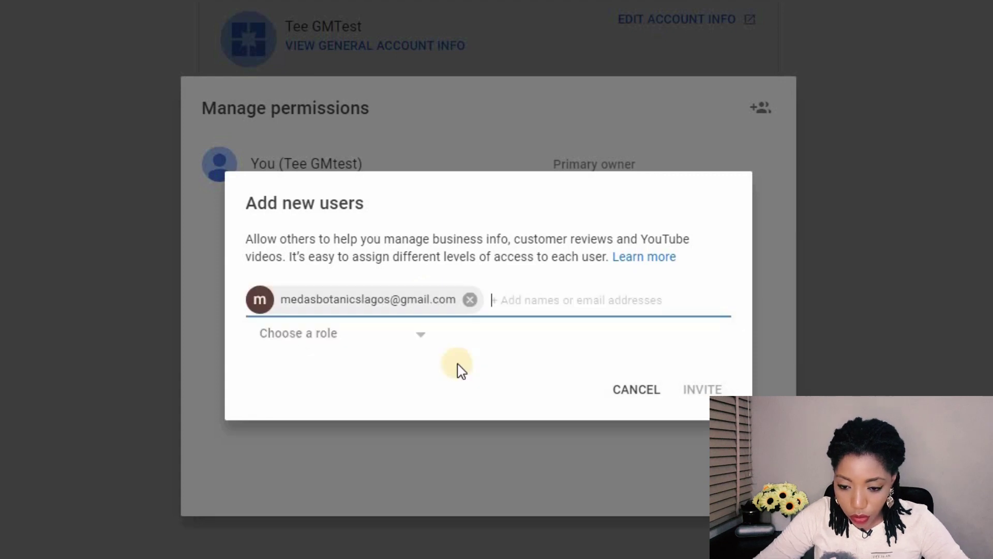
{"action": "left_click", "coordinate": [422, 333]}
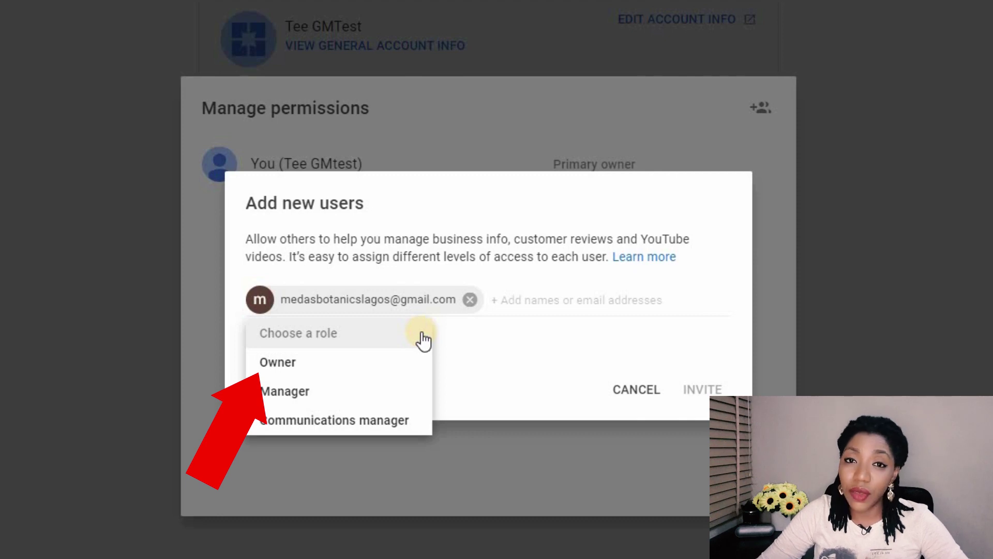
{"action": "left_click", "coordinate": [278, 362]}
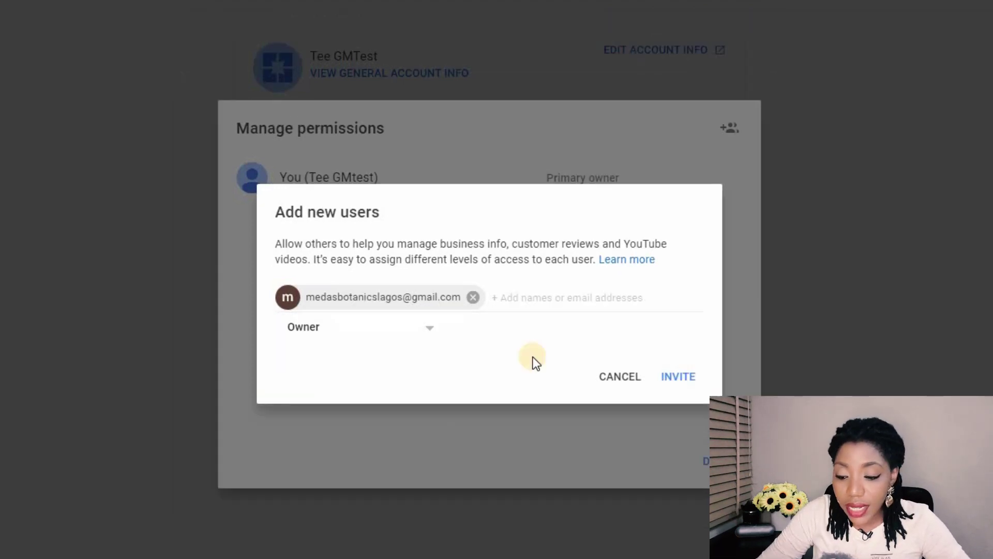
{"action": "left_click", "coordinate": [681, 376]}
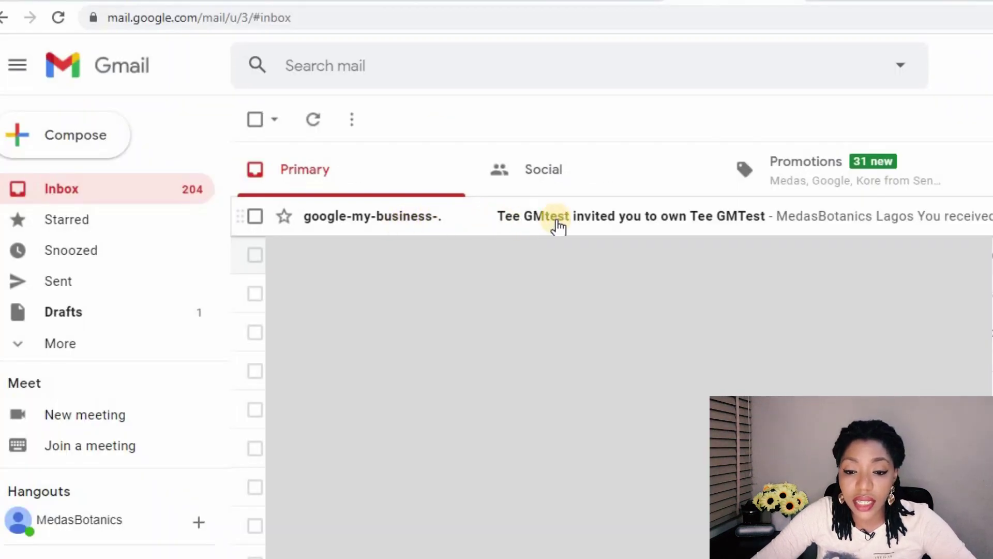
Open the ownership invitation e-mail in Gmail and accept becoming an owner.
{"action": "left_click", "coordinate": [675, 223]}
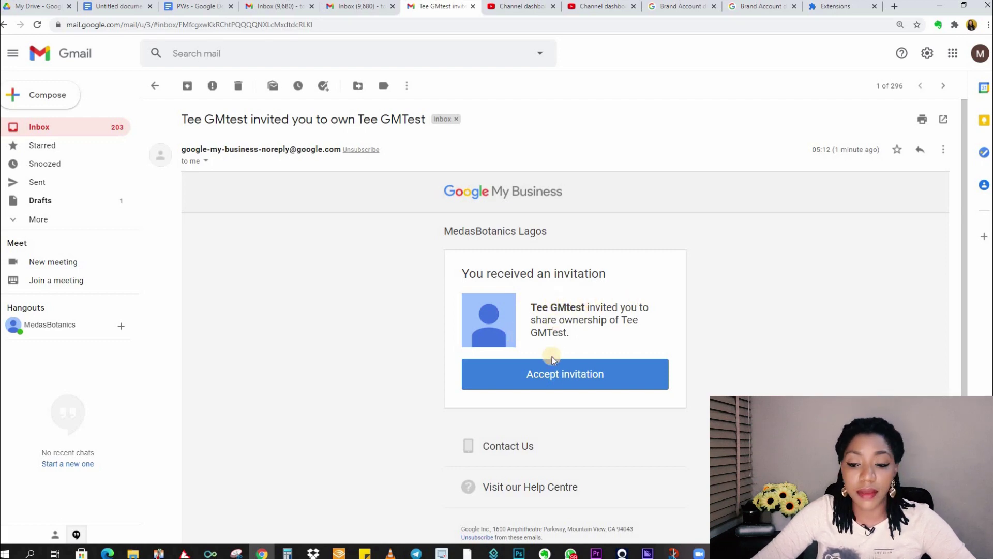
{"action": "left_click", "coordinate": [577, 380]}
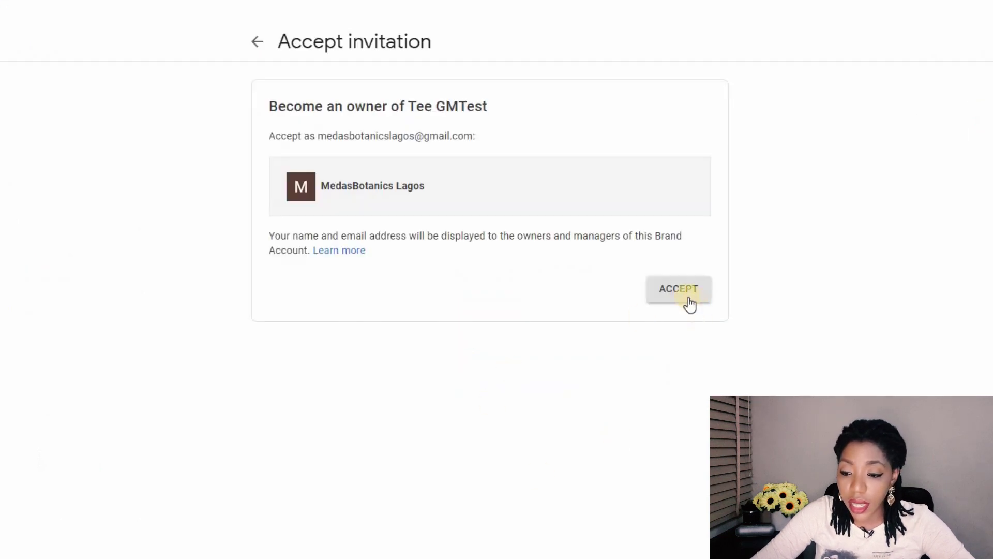
{"action": "left_click", "coordinate": [690, 301]}
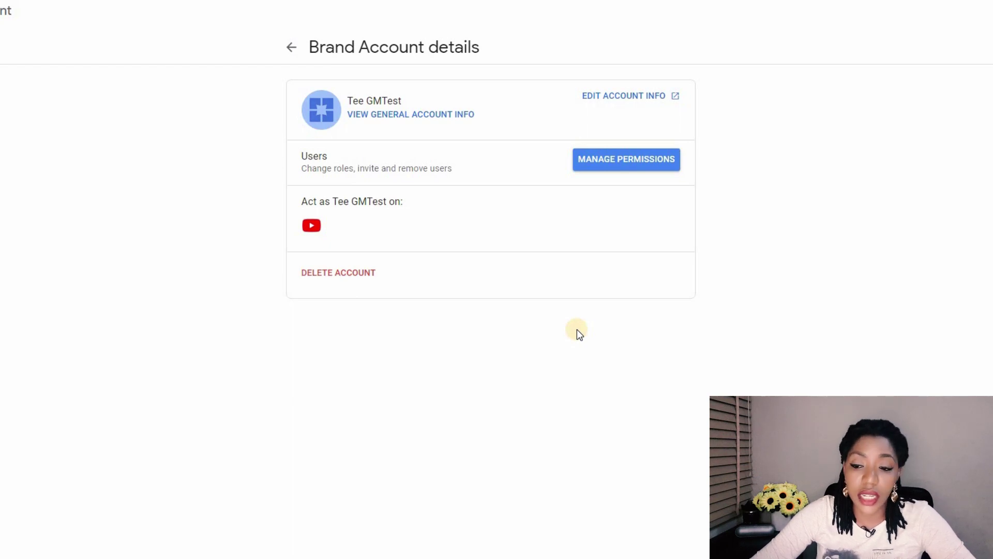
Re-verify with the password and open the Brand Account's users list.
{"action": "left_click", "coordinate": [613, 164]}
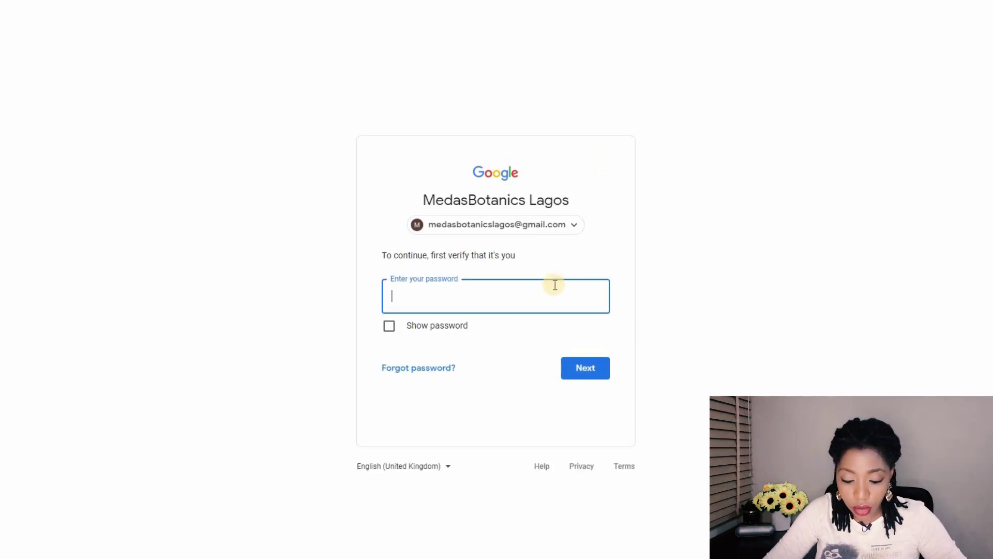
{"action": "type", "text": "****"}
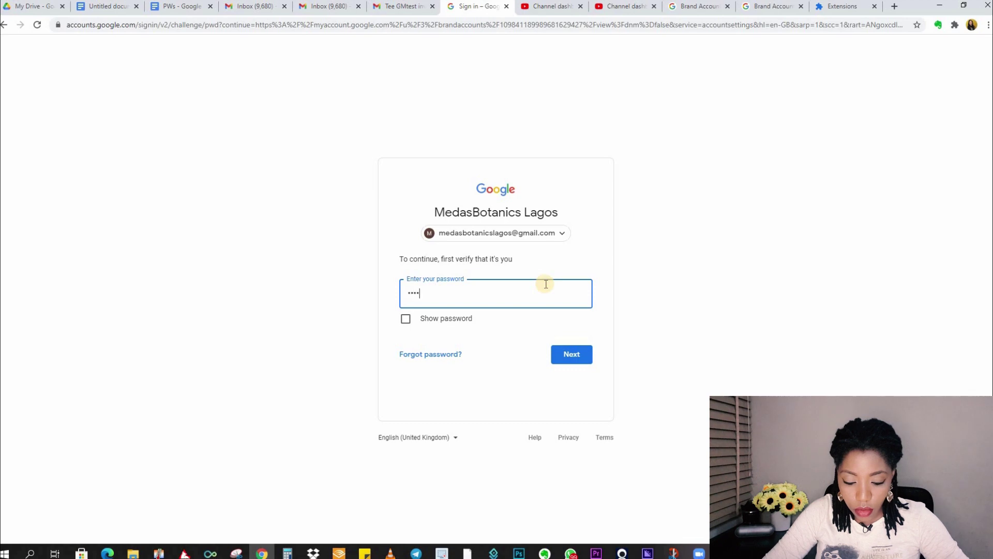
{"action": "type", "text": "******"}
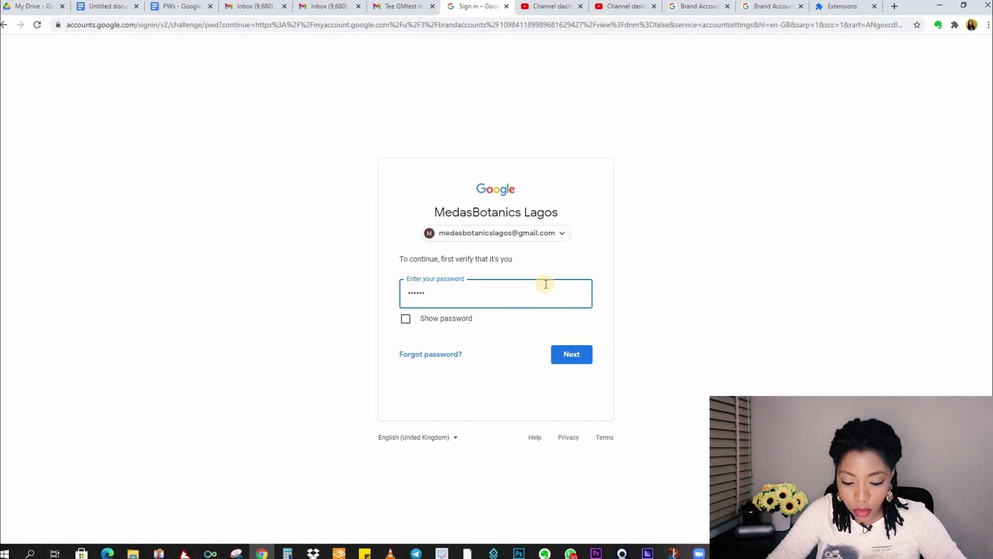
{"action": "left_click", "coordinate": [571, 356]}
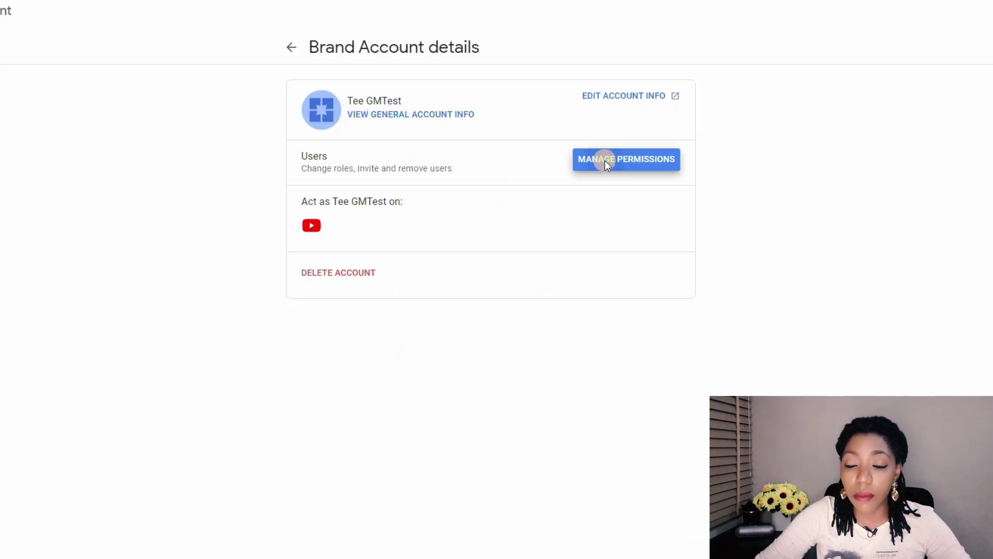
{"action": "left_click", "coordinate": [606, 162]}
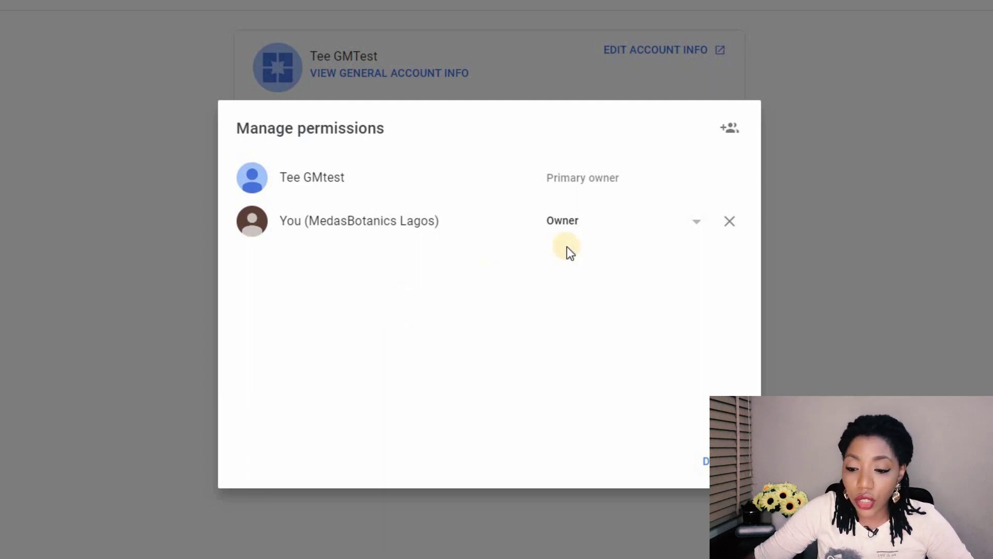
Change the second account's role from Owner to Primary owner and confirm the transfer.
{"action": "left_click", "coordinate": [697, 223]}
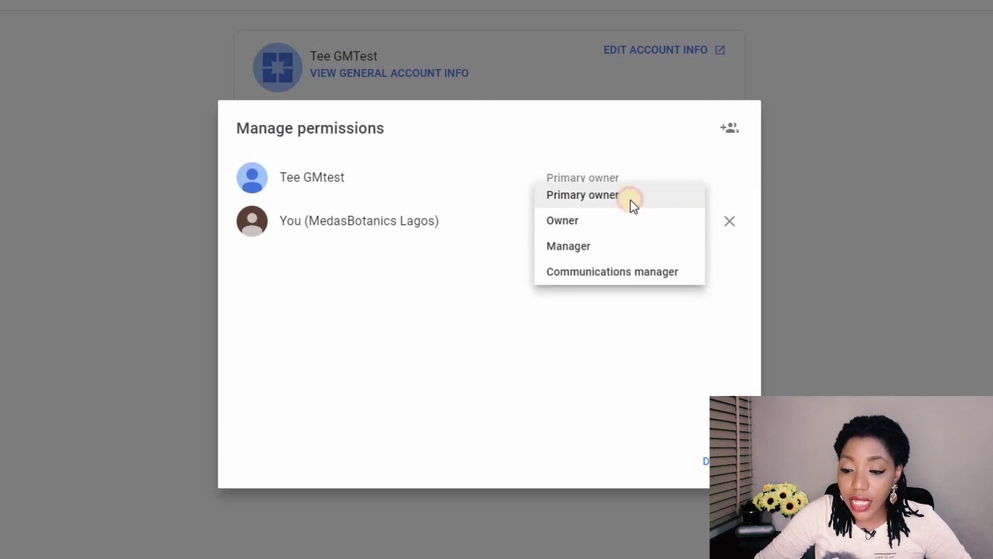
{"action": "left_click", "coordinate": [632, 200]}
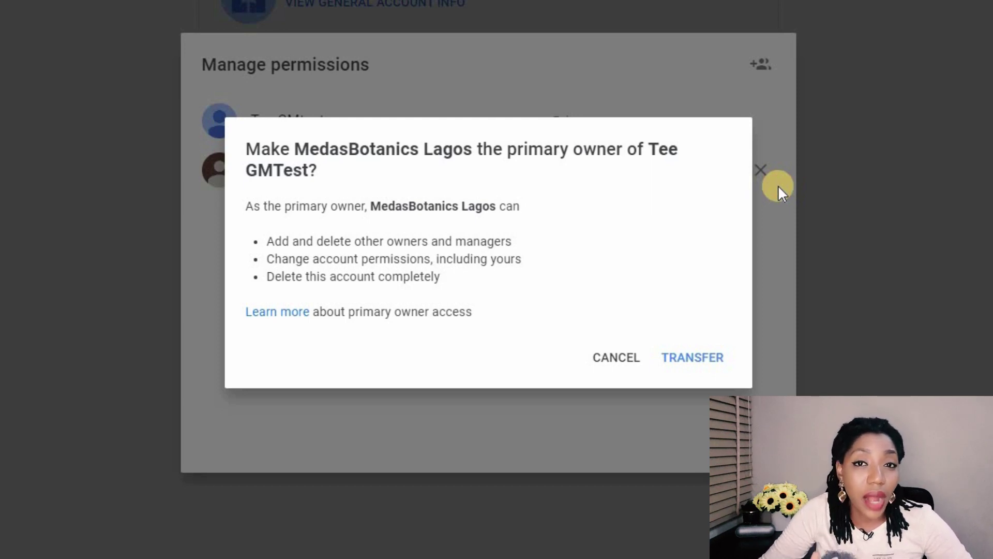
{"action": "left_click", "coordinate": [698, 358]}
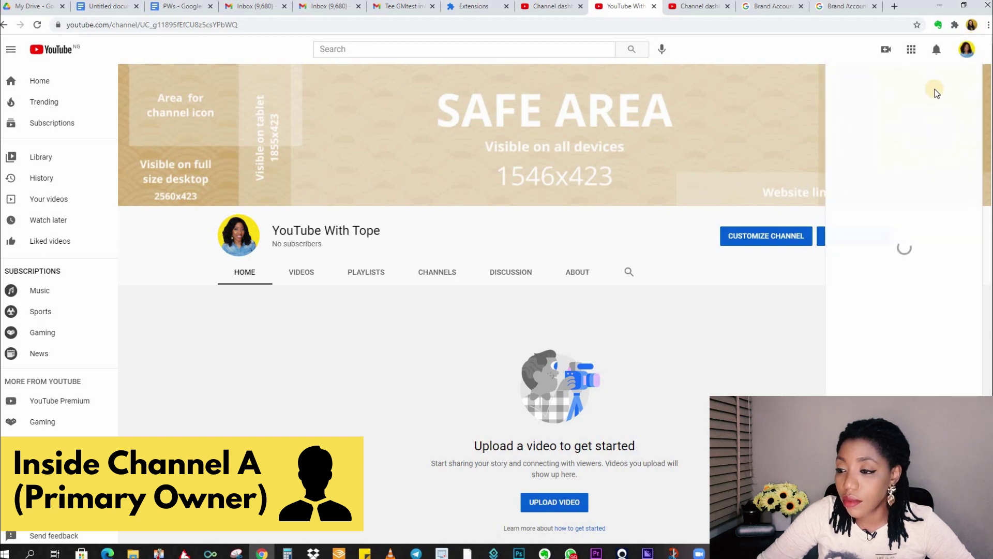
Open YouTube With Tope's Studio Settings > Permissions and follow Manage Permissions to the Brand Account.
{"action": "left_click", "coordinate": [966, 55]}
{"action": "left_click", "coordinate": [895, 160]}
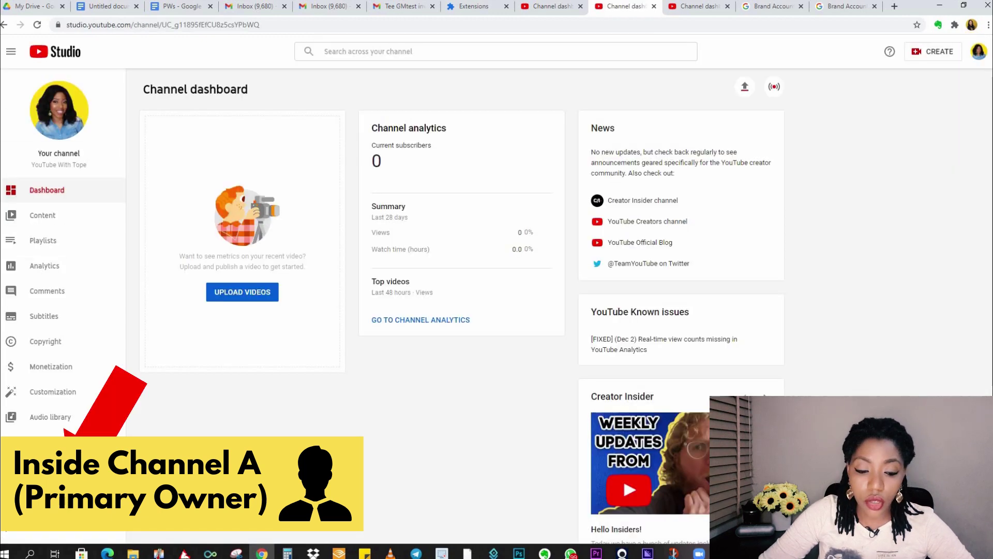
{"action": "left_click", "coordinate": [41, 496]}
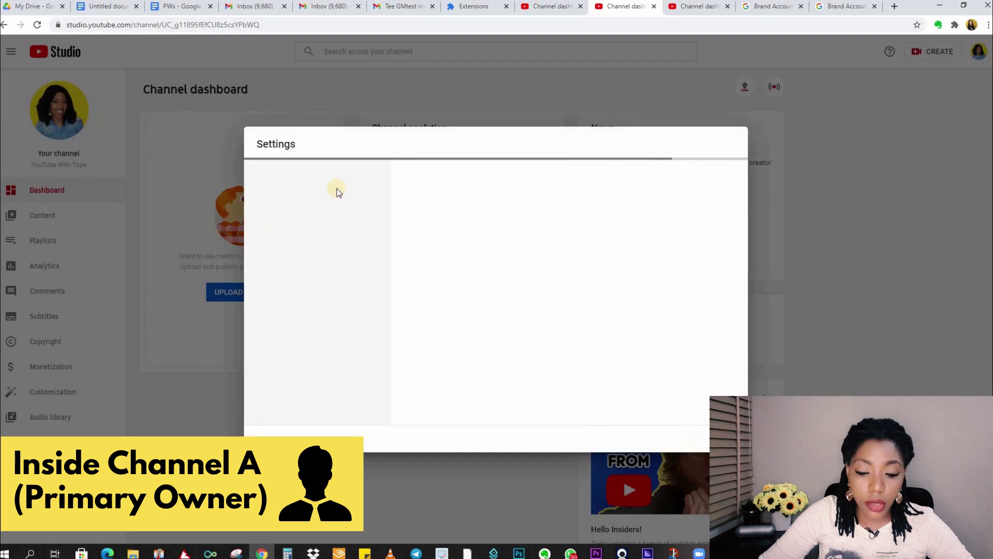
{"action": "left_click", "coordinate": [336, 255]}
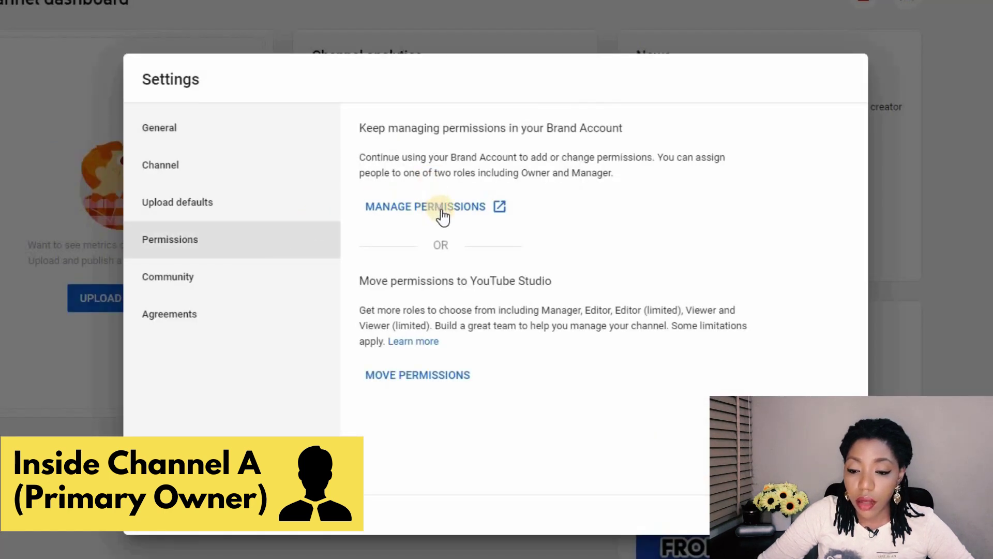
{"action": "left_click", "coordinate": [441, 212]}
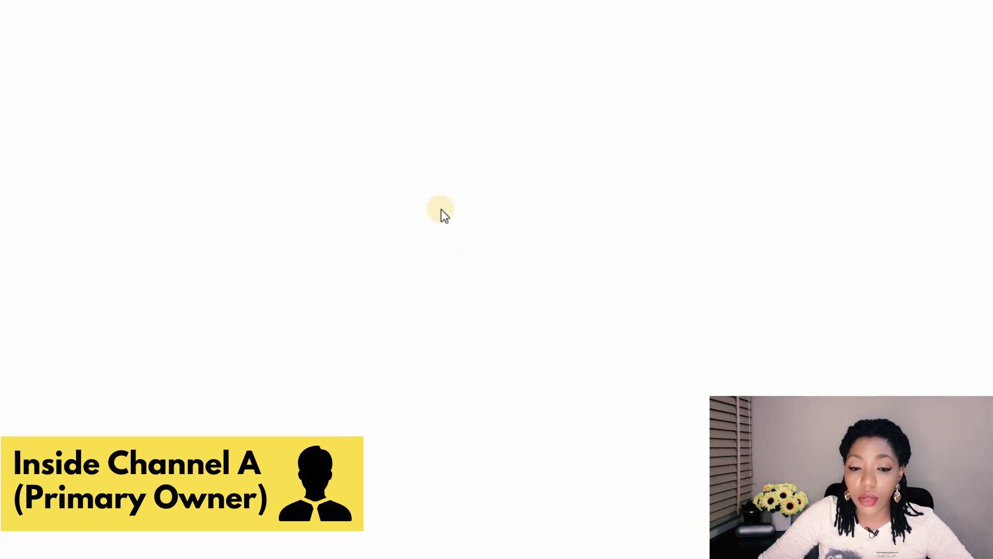
{"action": "left_click", "coordinate": [602, 160]}
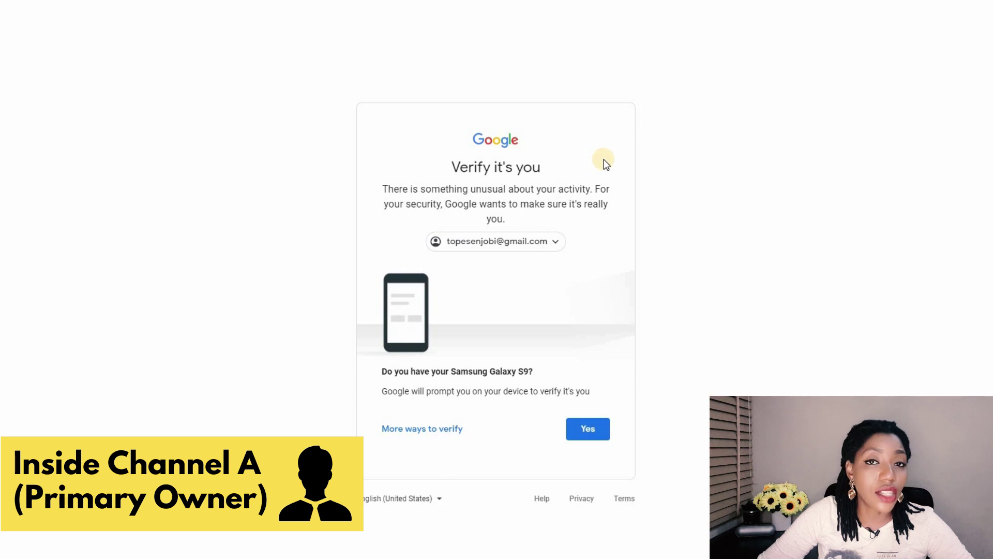
Approve the phone prompt, then set the test account's role to Primary owner and confirm TRANSFER.
{"action": "left_click", "coordinate": [590, 440]}
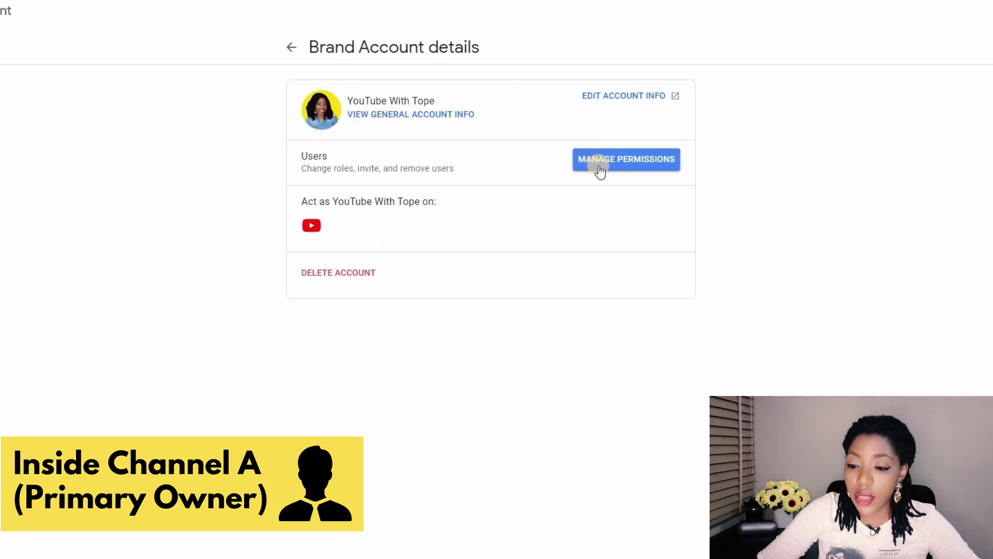
{"action": "left_click", "coordinate": [607, 169]}
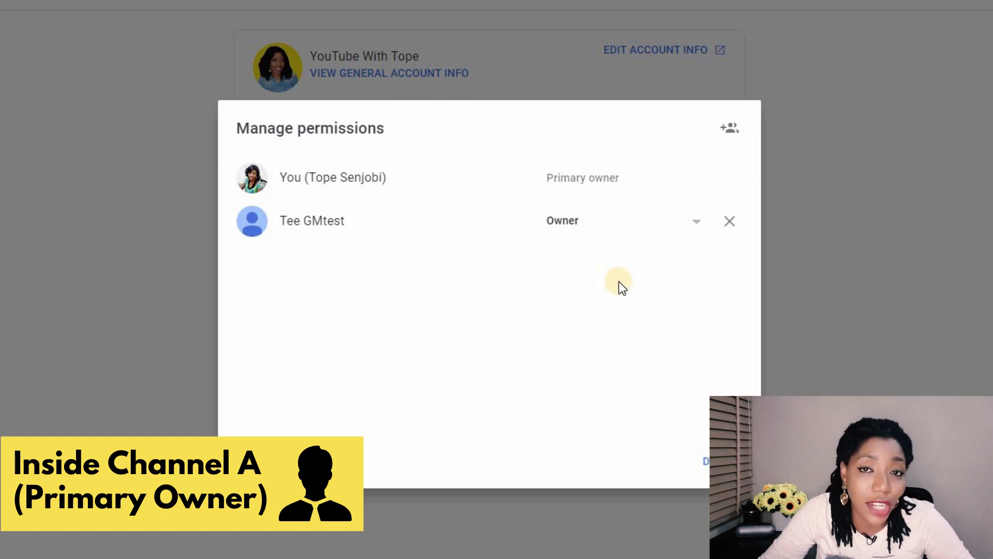
{"action": "left_click", "coordinate": [698, 227]}
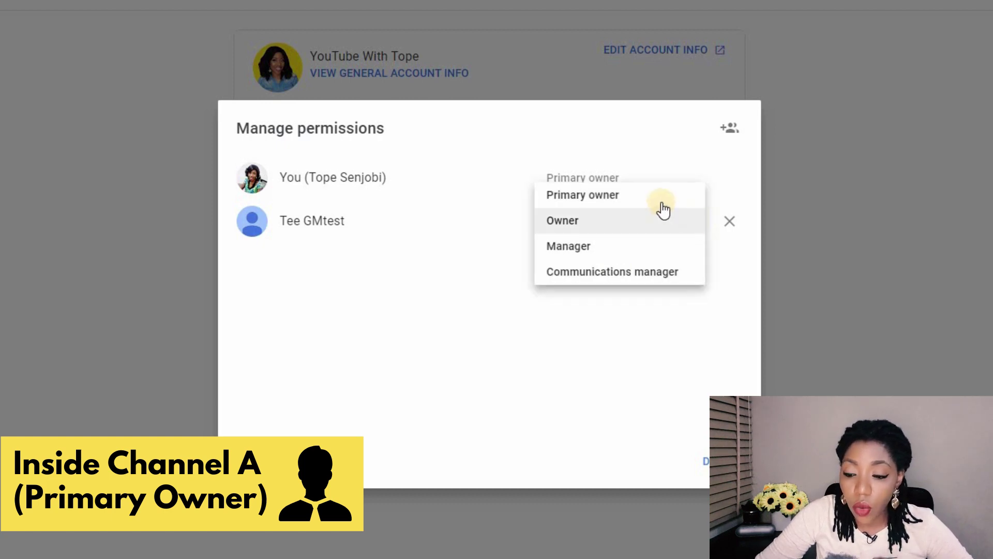
{"action": "left_click", "coordinate": [661, 202]}
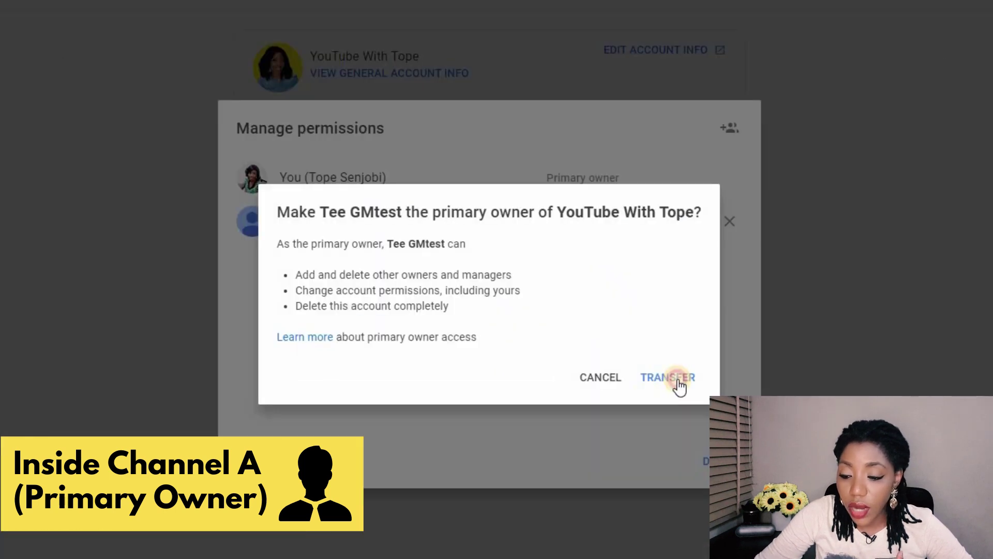
{"action": "left_click", "coordinate": [678, 382]}
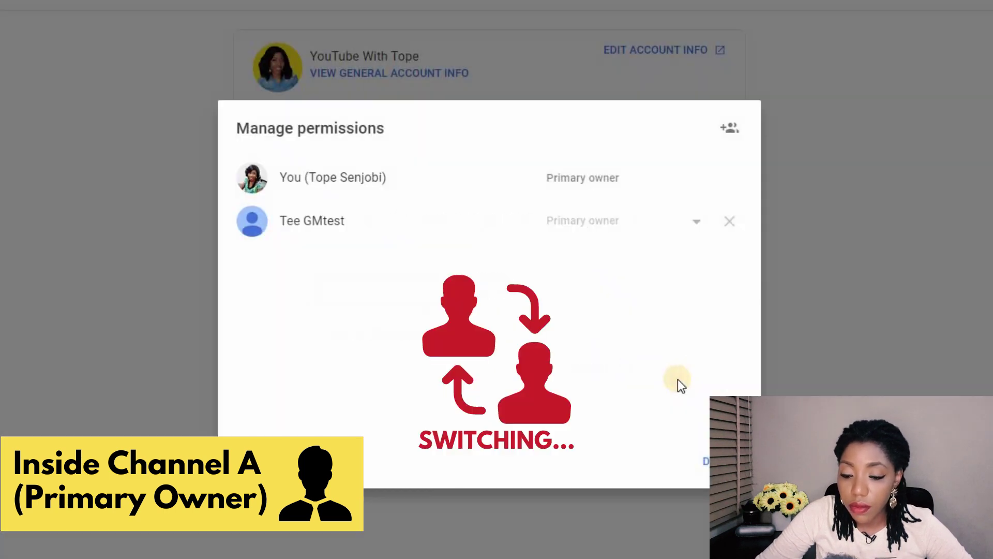
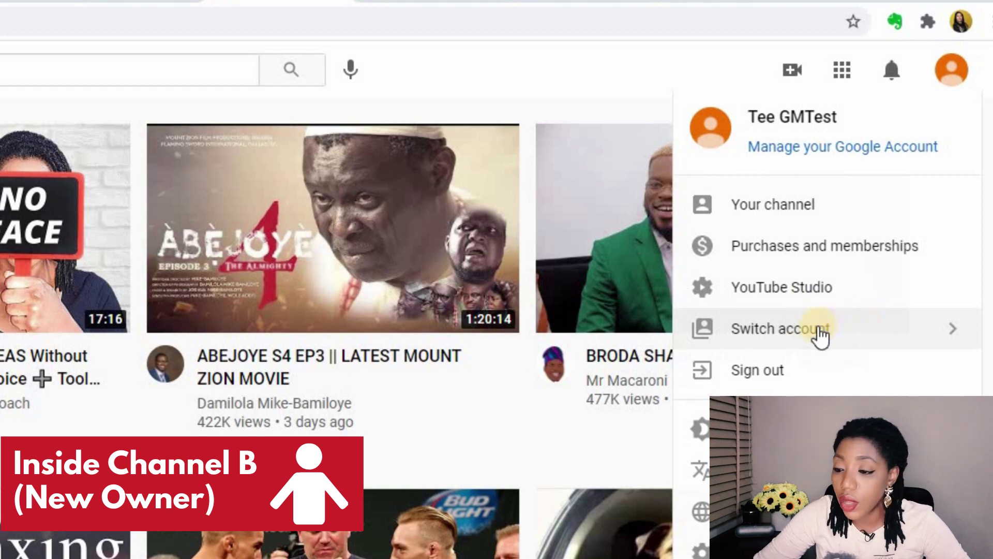
Switch the active YouTube account to the YouTube With Tope brand channel.
{"action": "left_click", "coordinate": [821, 336]}
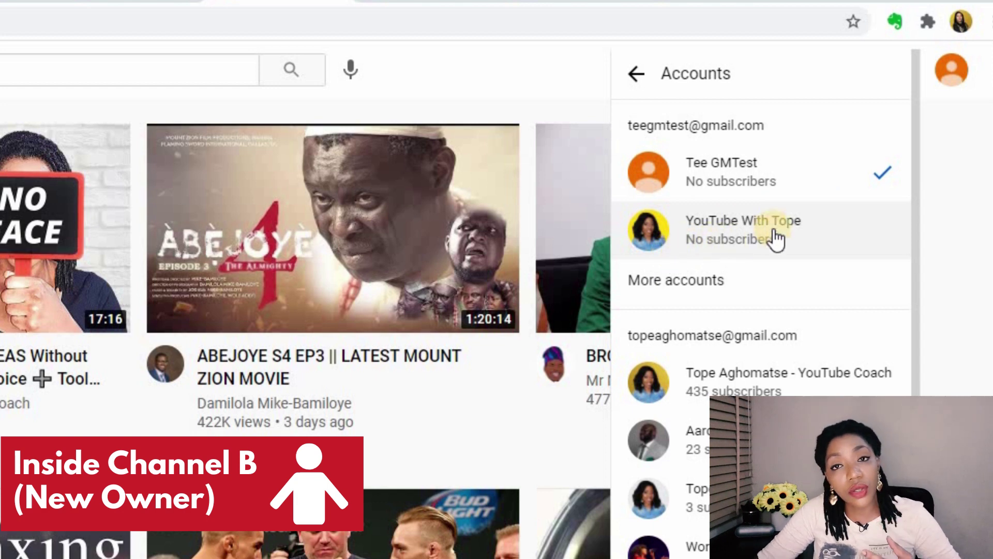
{"action": "left_click", "coordinate": [745, 240]}
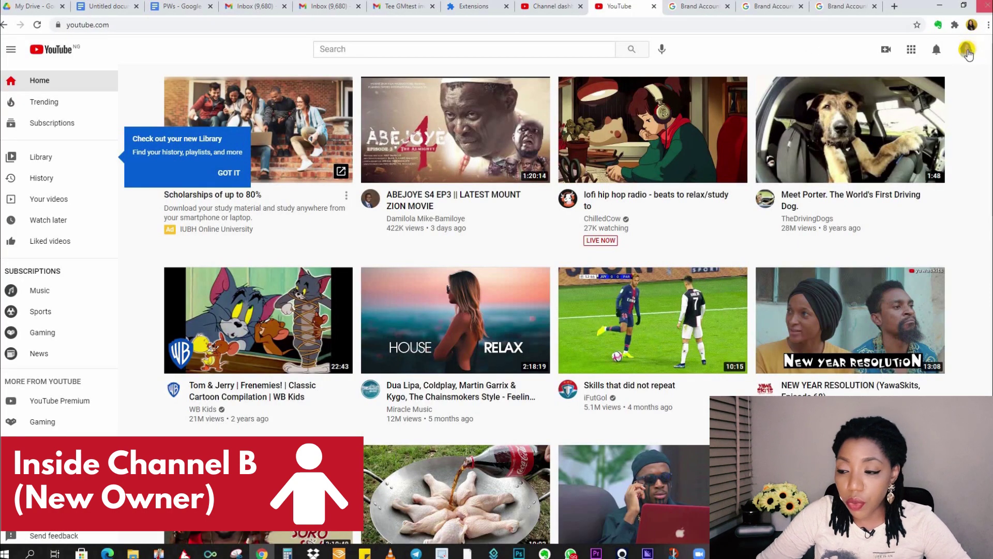
Open YouTube With Tope's Studio Settings > Permissions and launch Brand Account permission management.
{"action": "left_click", "coordinate": [967, 50]}
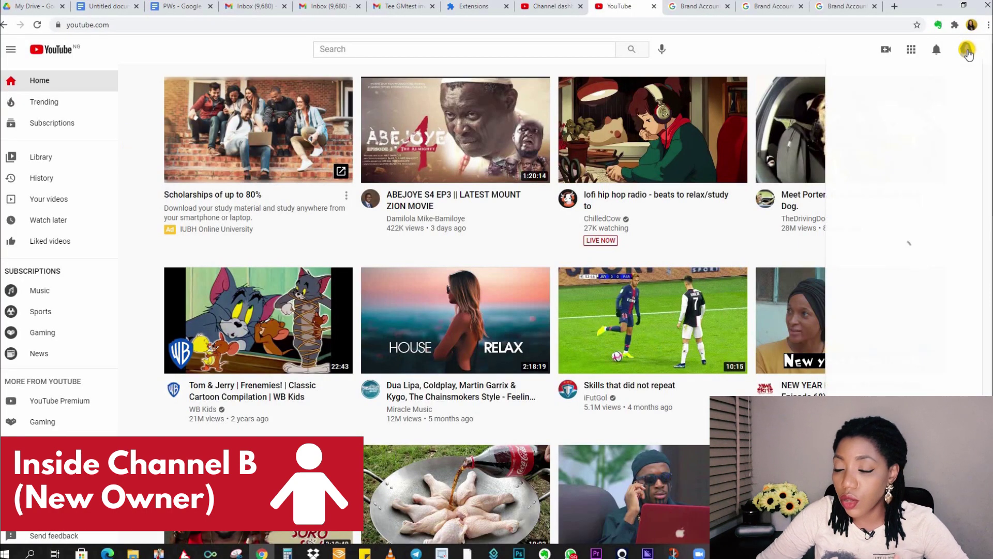
{"action": "left_click", "coordinate": [890, 160]}
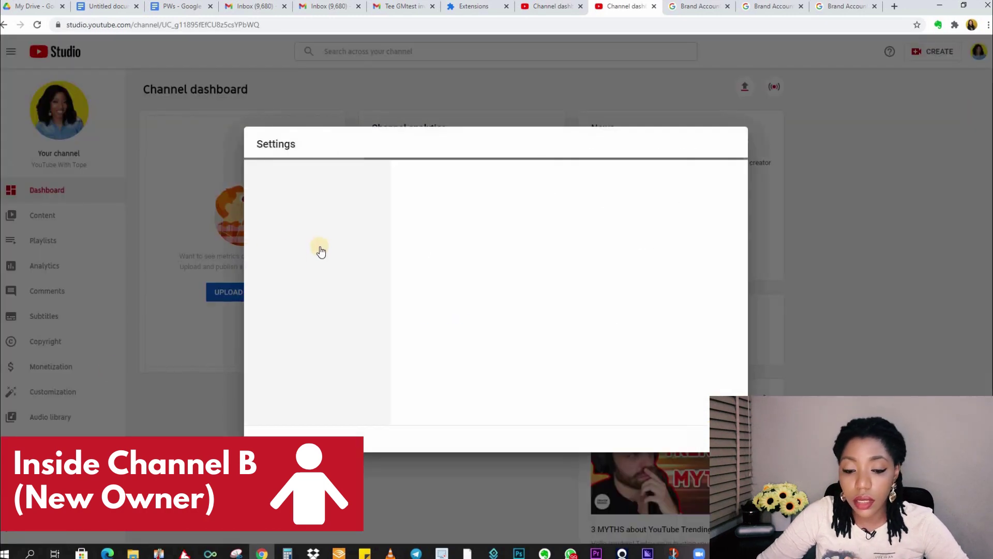
{"action": "left_click", "coordinate": [316, 258]}
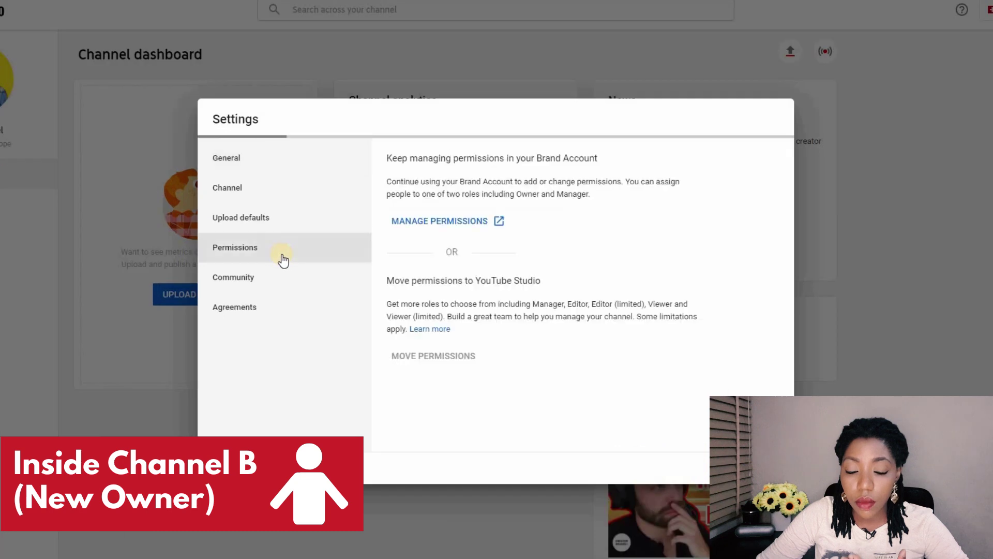
{"action": "left_click", "coordinate": [457, 223]}
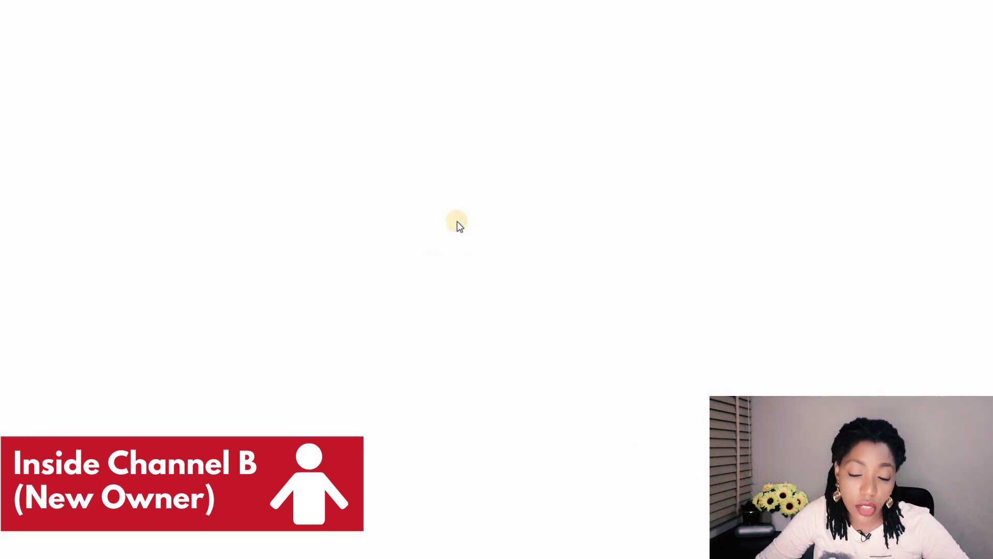
Verify identity by having a code texted and entering the 6-digit verification code.
{"action": "left_click", "coordinate": [619, 160]}
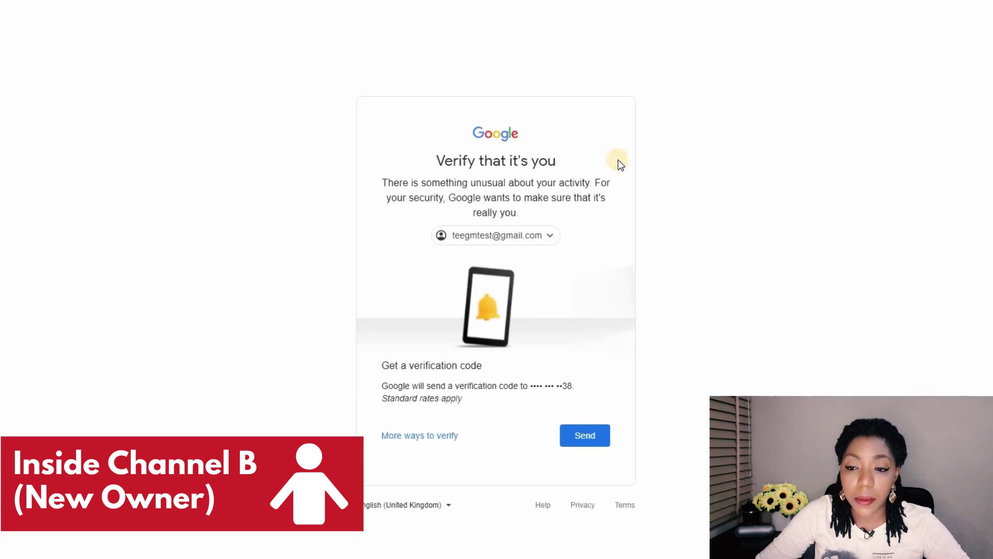
{"action": "left_click", "coordinate": [584, 435]}
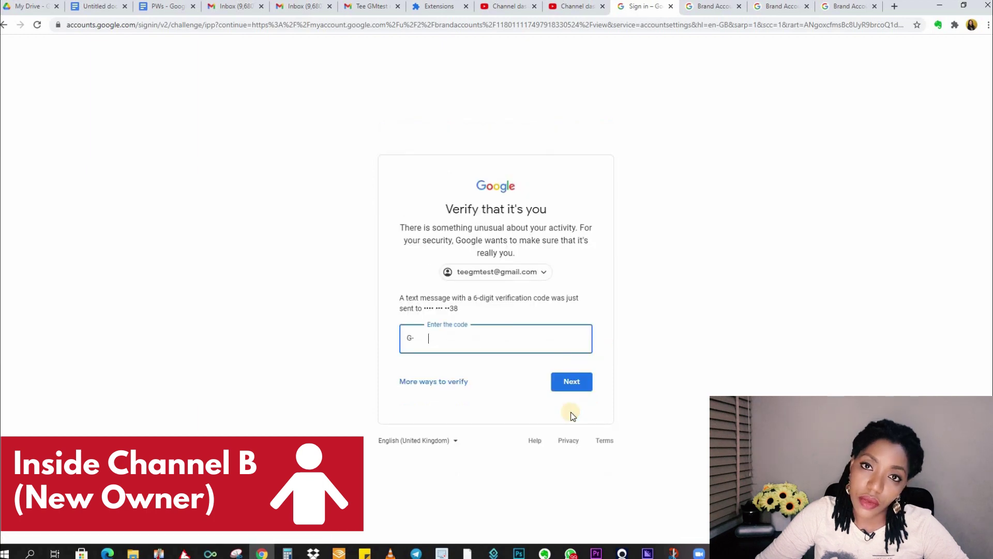
{"action": "left_click", "coordinate": [573, 382]}
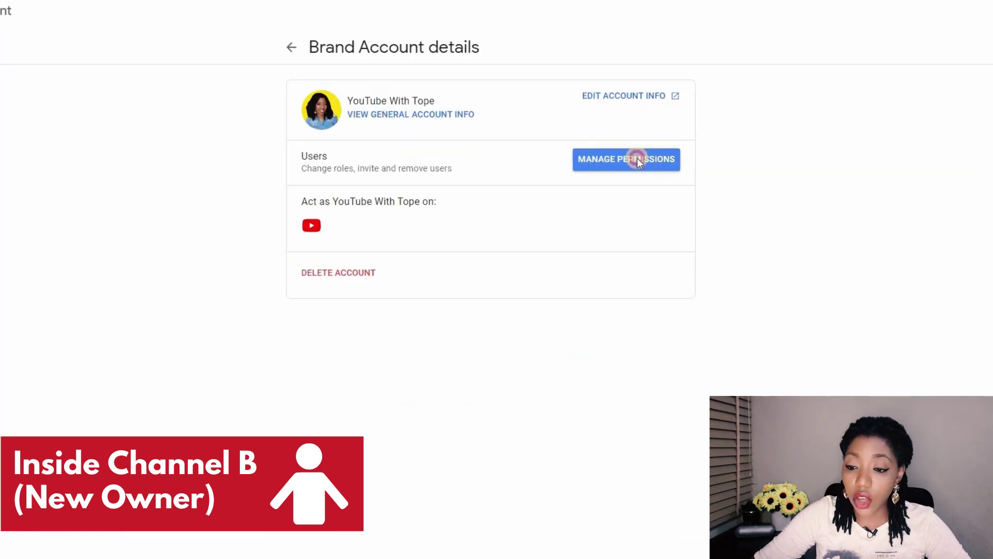
Open the Manage permissions dialog listing the Primary owner and the other Owner.
{"action": "left_click", "coordinate": [638, 159]}
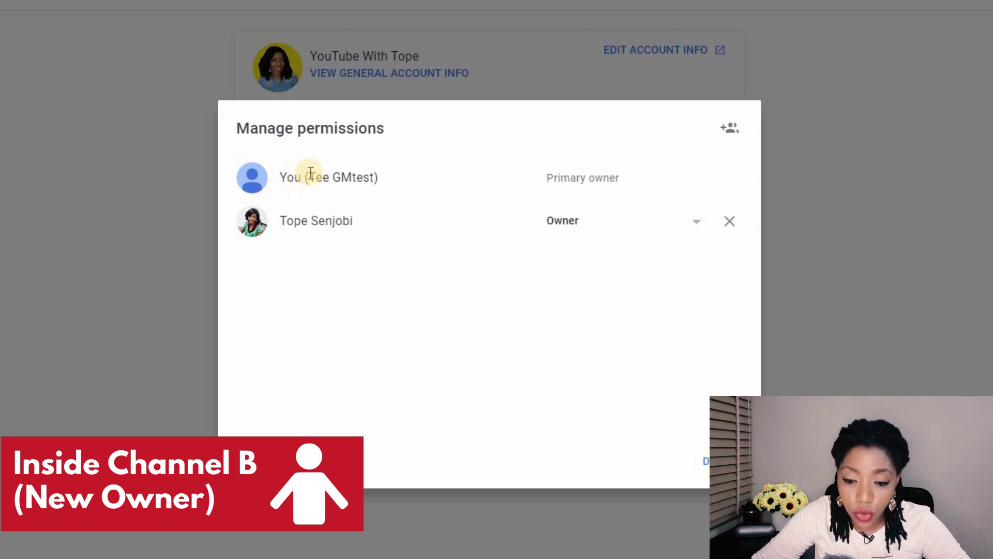
{"action": "mouse_move", "coordinate": [323, 174]}
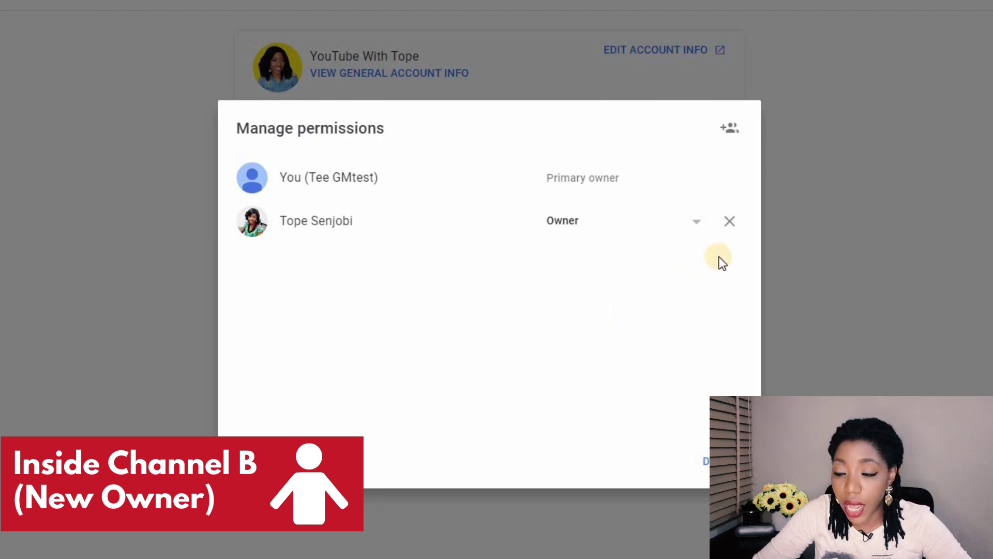
Remove the previous owner's row from YouTube With Tope and confirm the removal.
{"action": "left_click", "coordinate": [730, 221]}
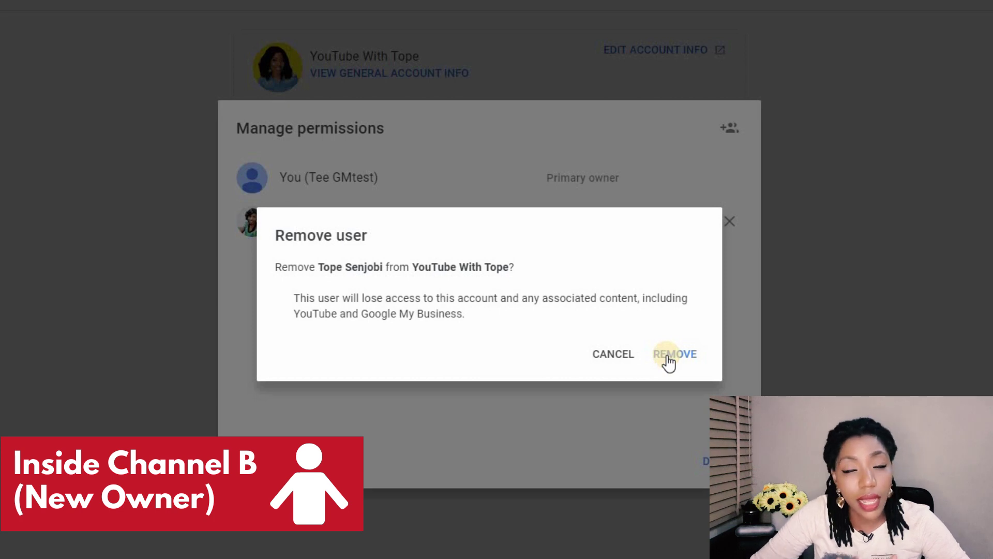
{"action": "left_click", "coordinate": [667, 356]}
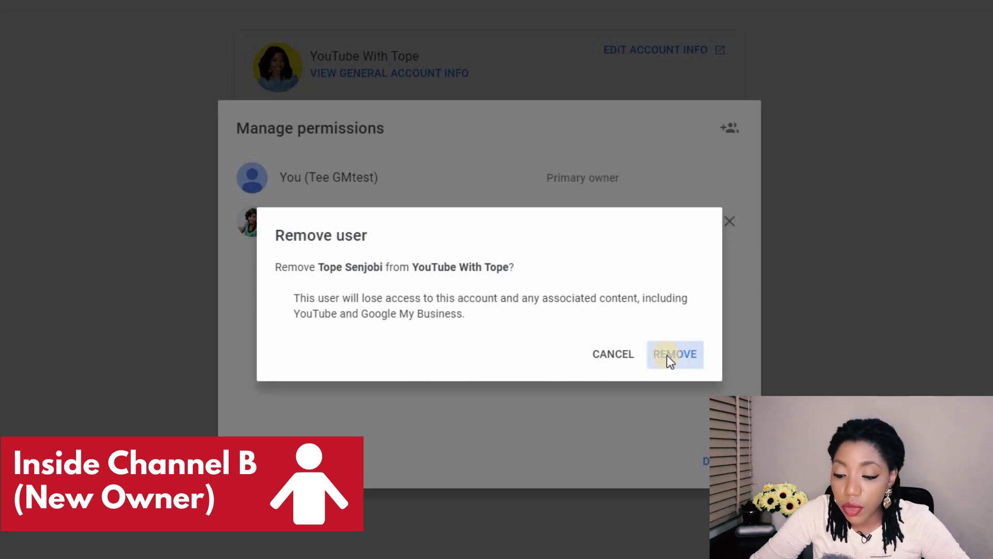